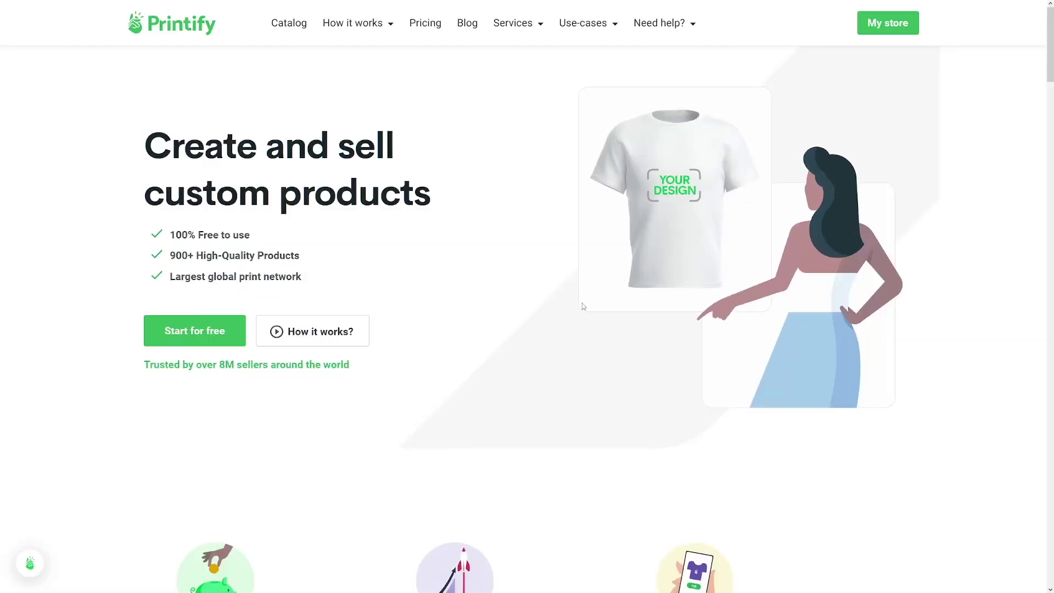
Step: Open Shopify's pricing page and highlight the Basic plan's $32/month price
{"action": "left_click", "coordinate": [213, 341]}
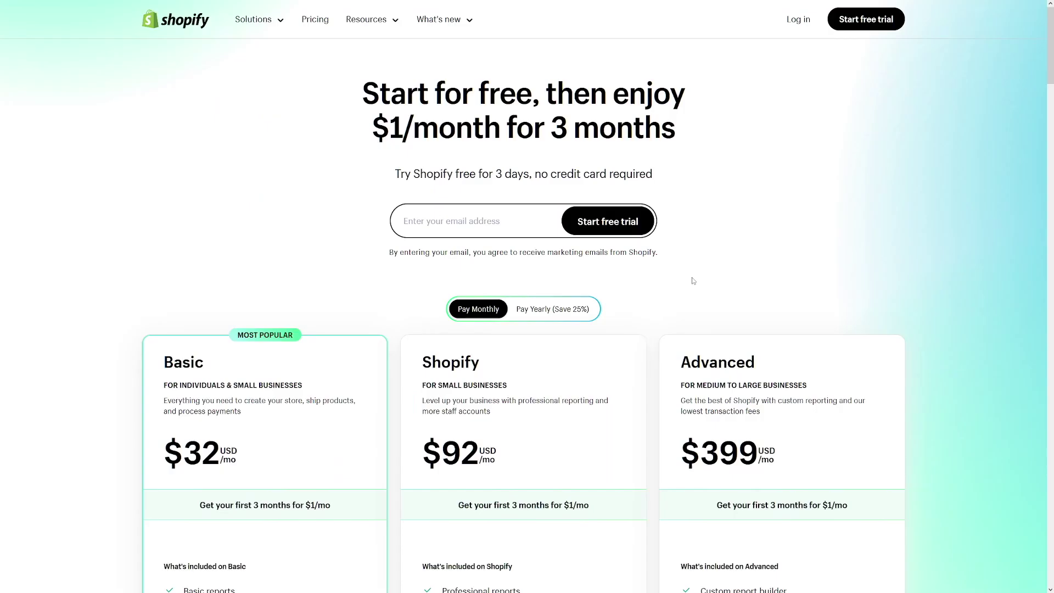
{"action": "scroll", "coordinate": [683, 281], "scroll_direction": "down", "scroll_amount": 2}
{"action": "left_click_drag", "start_coordinate": [164, 330], "coordinate": [231, 341]}
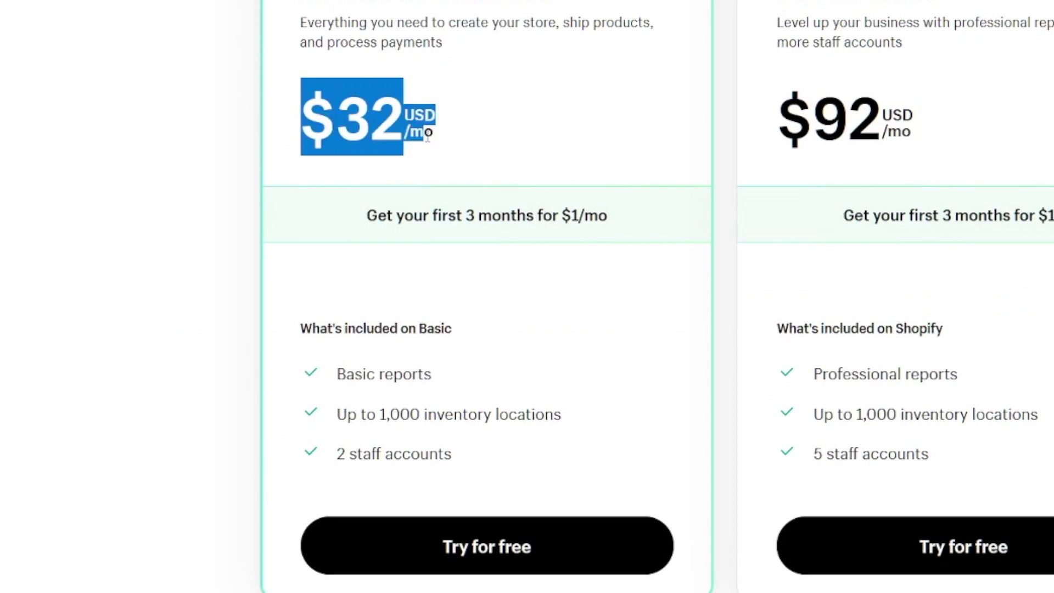
{"action": "left_click", "coordinate": [435, 139]}
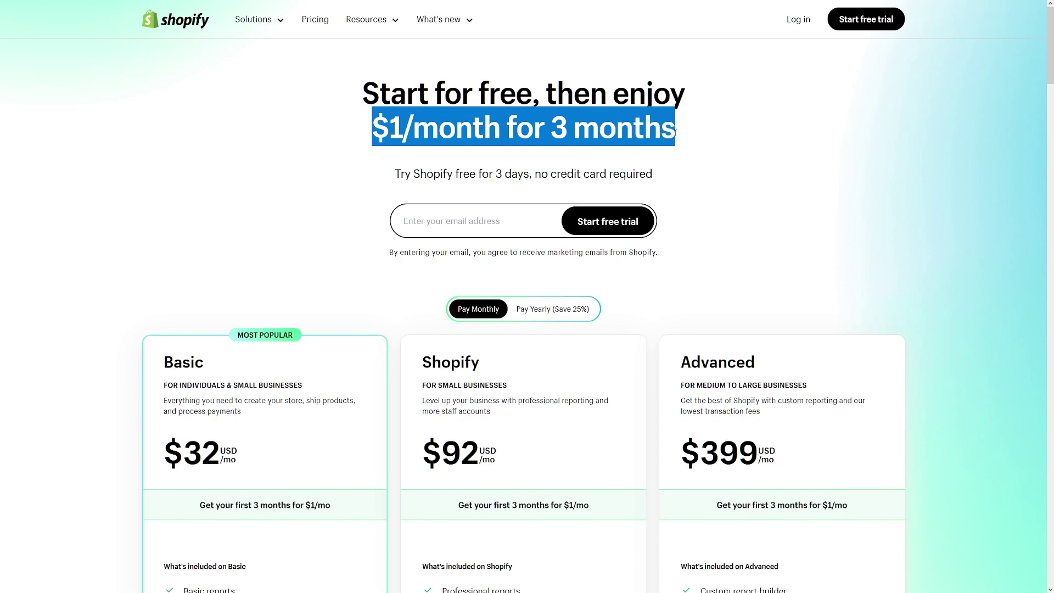
Step: Highlight the $1/month offer and scroll through the $32, $92 and $399 plans
{"action": "left_click", "coordinate": [676, 132]}
{"action": "left_click_drag", "start_coordinate": [372, 127], "coordinate": [501, 129]}
{"action": "left_click", "coordinate": [514, 117]}
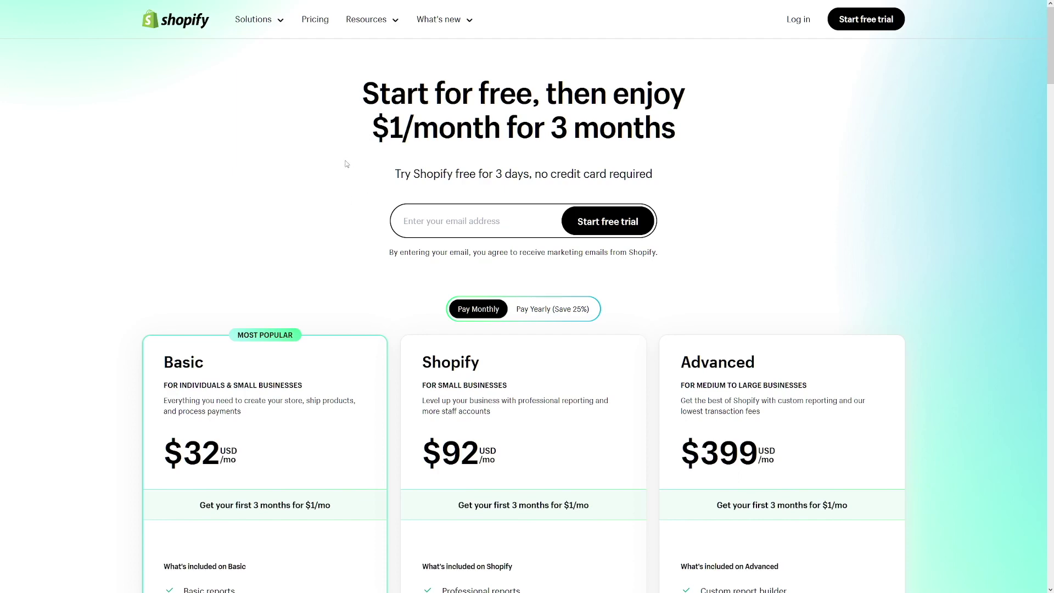
{"action": "scroll", "coordinate": [347, 163], "scroll_direction": "down", "scroll_amount": 4}
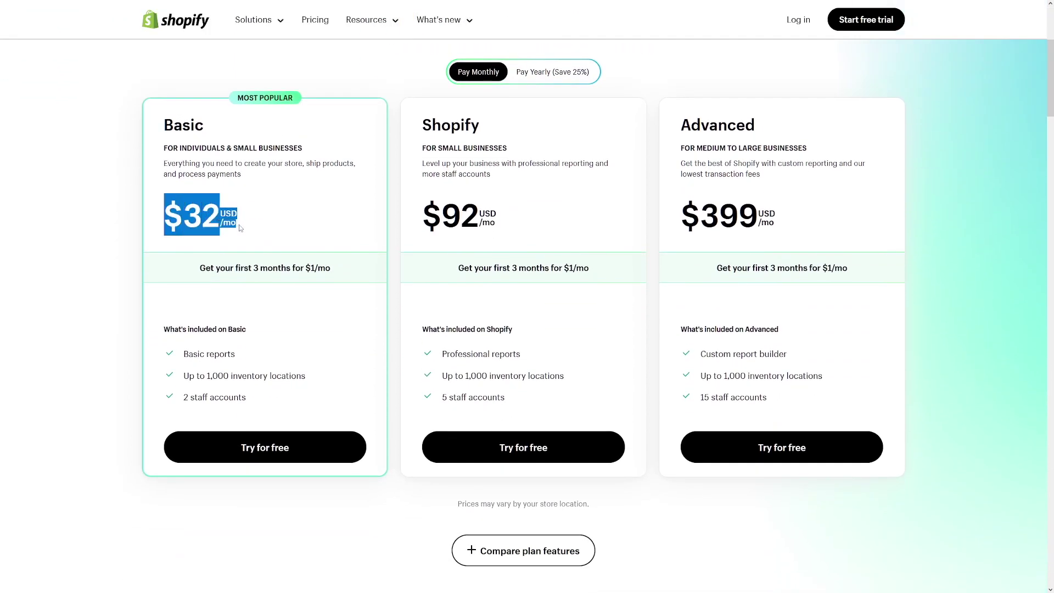
{"action": "scroll", "coordinate": [396, 238], "scroll_direction": "up", "scroll_amount": 4}
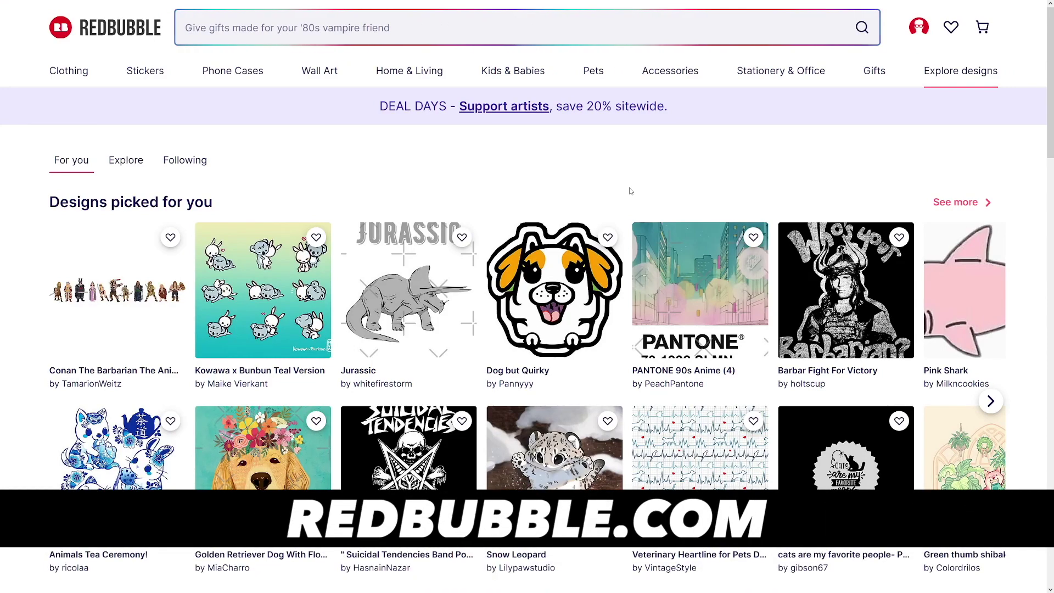
Step: Scroll down Printify's home page to the wide range of products section
{"action": "scroll", "coordinate": [630, 191], "scroll_direction": "down", "scroll_amount": 7}
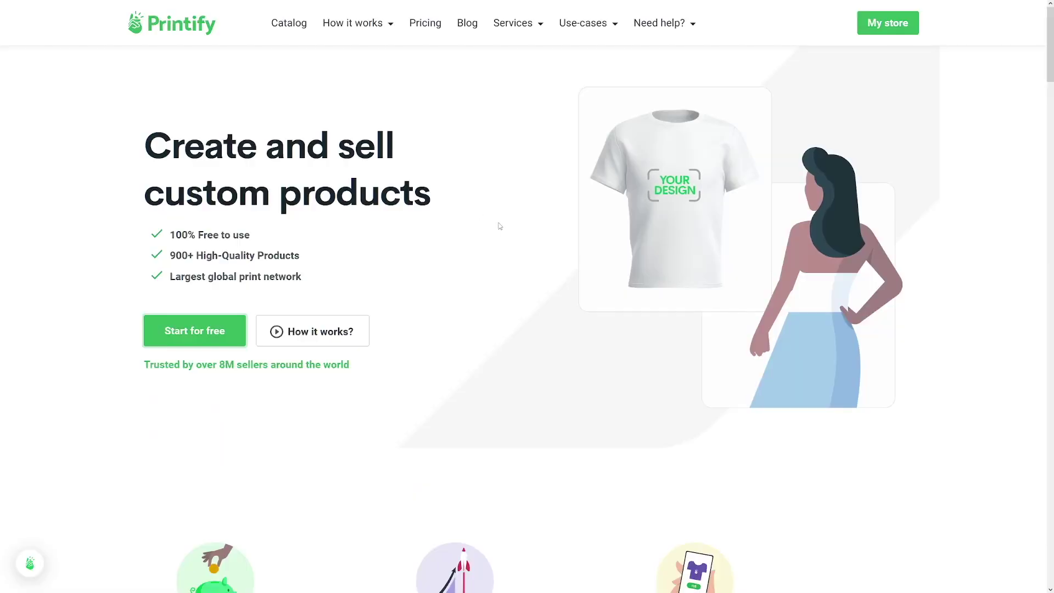
{"action": "scroll", "coordinate": [497, 225], "scroll_direction": "down", "scroll_amount": 10}
{"action": "scroll", "coordinate": [513, 230], "scroll_direction": "down", "scroll_amount": 5}
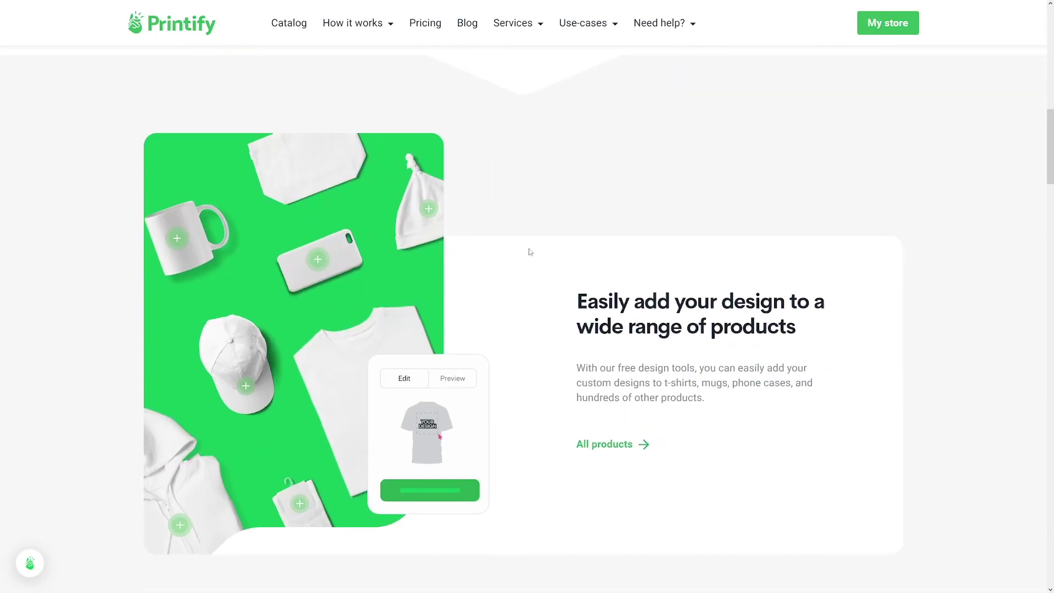
{"action": "scroll", "coordinate": [573, 257], "scroll_direction": "down", "scroll_amount": 14}
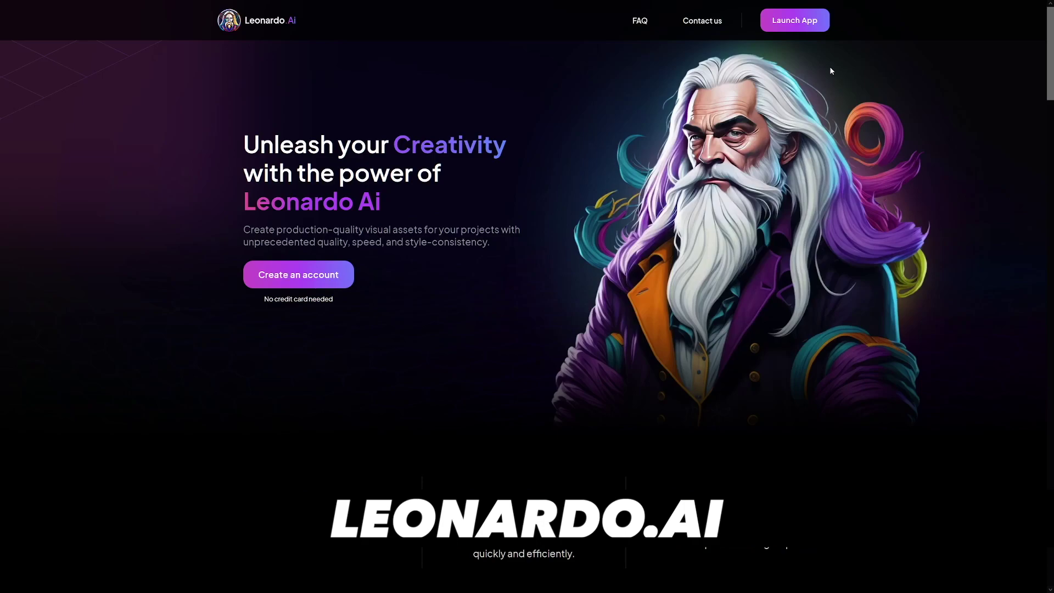
Step: Launch the app and generate with the Red yellow colorful logo's DreamShaper v7 model
{"action": "left_click", "coordinate": [814, 25]}
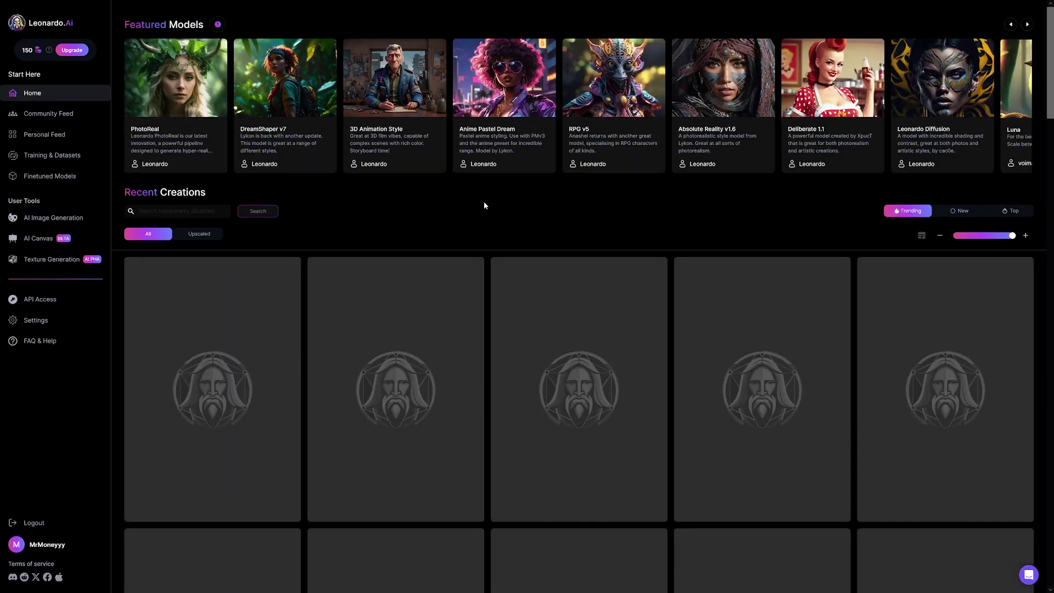
{"action": "scroll", "coordinate": [485, 205], "scroll_direction": "down", "scroll_amount": 2}
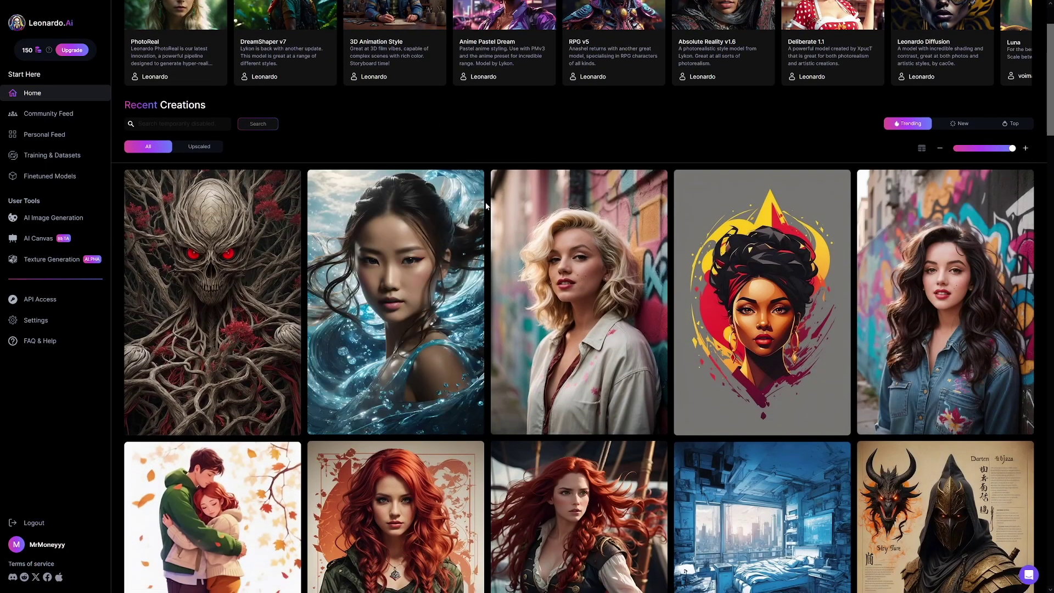
{"action": "scroll", "coordinate": [576, 275], "scroll_direction": "down", "scroll_amount": 1}
{"action": "left_click", "coordinate": [763, 253]}
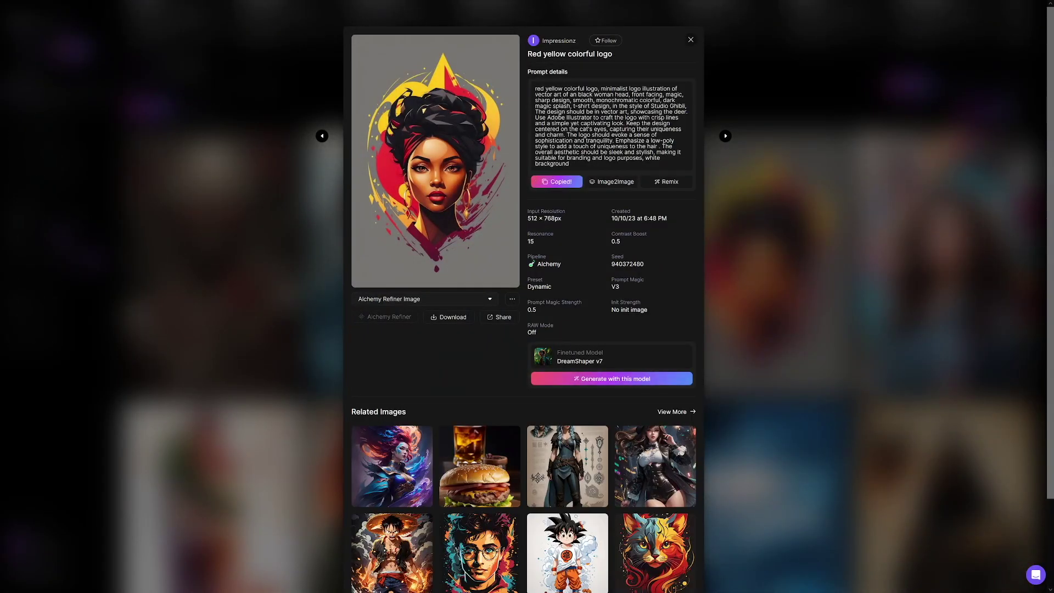
{"action": "left_click", "coordinate": [613, 379]}
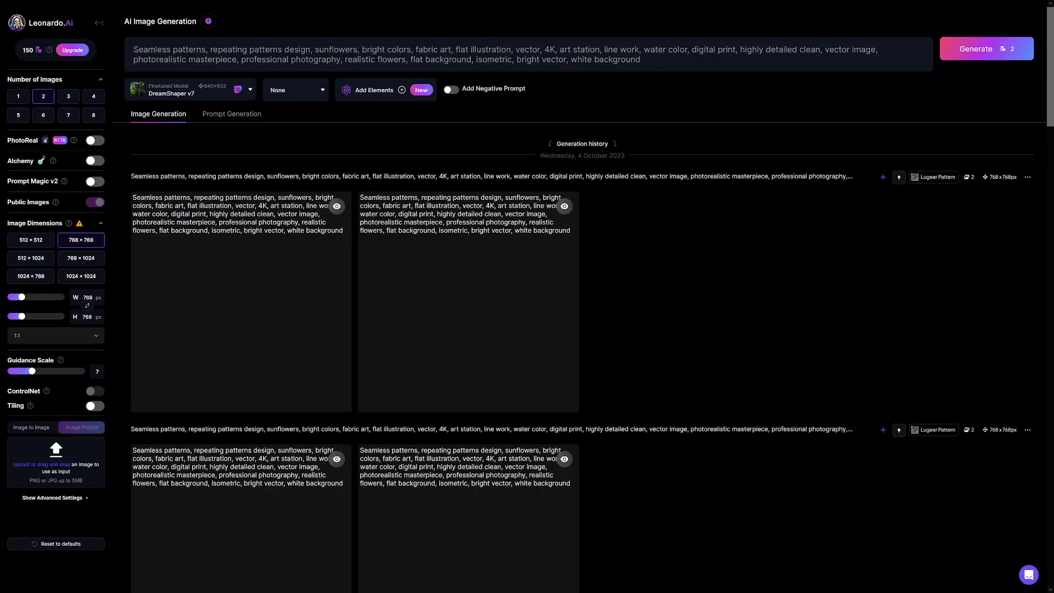
{"action": "triple_click", "coordinate": [643, 60]}
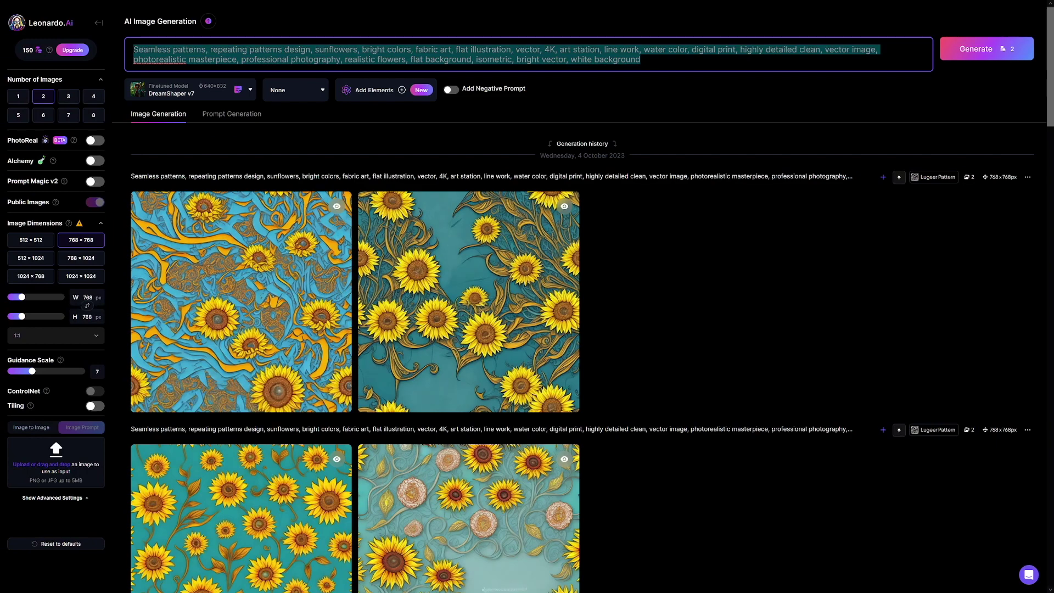
Step: Paste the red yellow colorful logo prompt and generate two t-shirt logo images
{"action": "type", "text": "red yellow colorful logo, minimalist logo illustration of vector art of an  black woman head, front facing, magic, sharp design, smooth, monochromatic colorful, dark magic splash, t-shirt design, in the style of Studio Ghibli, The design should be in vector art, showcasing the deer. Use Adobe Illustrator to craft the logo with crisp lines and a simple yet captivating look. Keep the design centered on the cat's eyes, capturing their uniqueness and charm. The logo should evoke a sense of sophistication and tranquility. Emphasize a low-poly style to add a touch of uniqueness to the hair . The overall aesthetic should be sleek and stylish, making it suitable for branding and logo purposes, white brackground"}
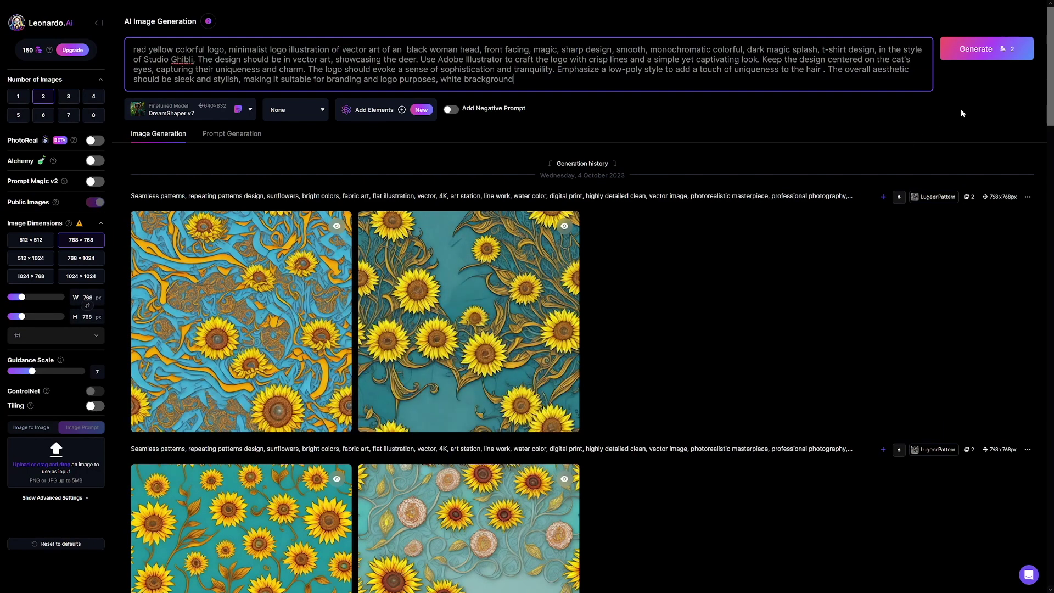
{"action": "left_click", "coordinate": [995, 60]}
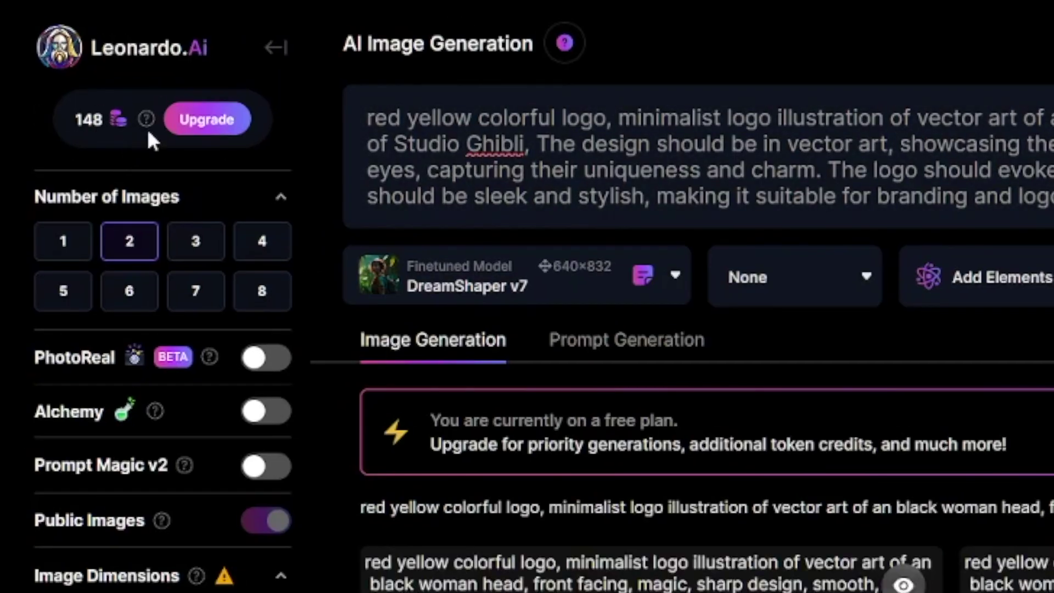
{"action": "mouse_move", "coordinate": [146, 128]}
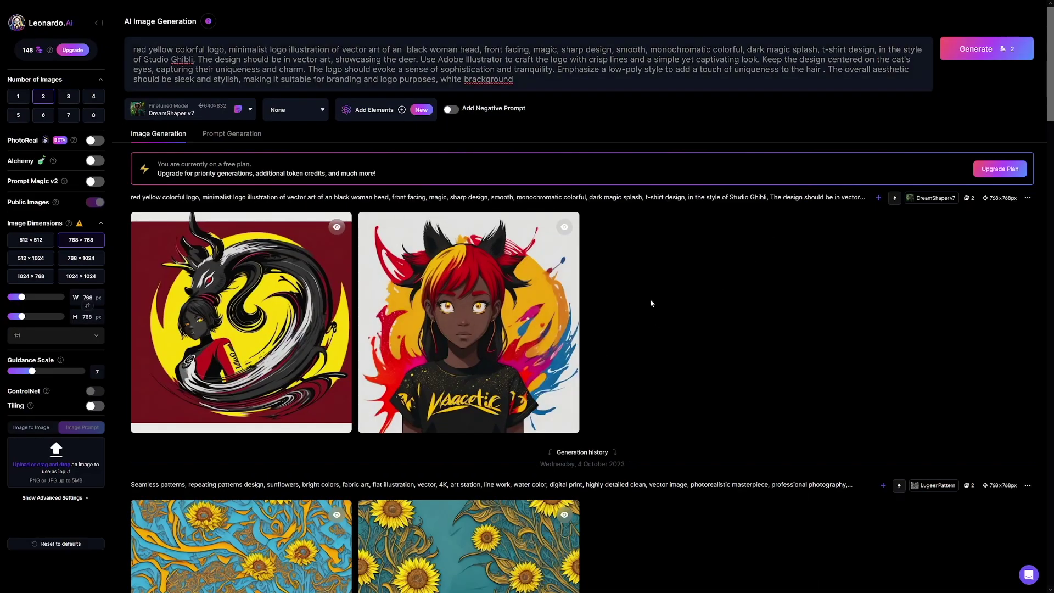
{"action": "mouse_move", "coordinate": [562, 338]}
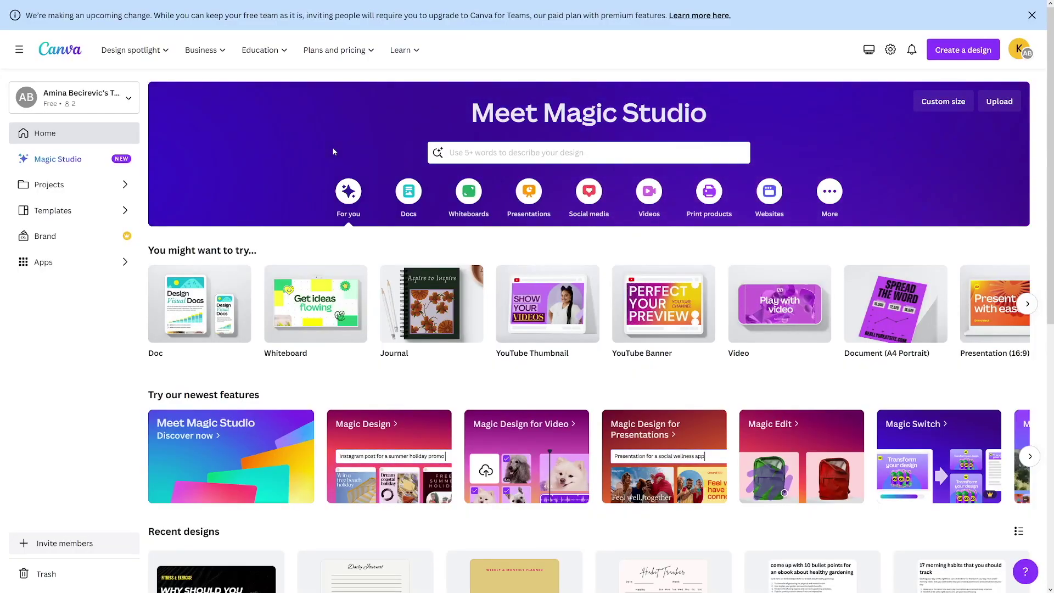
{"action": "left_click", "coordinate": [505, 161]}
Step: Search Canva for 't-shirt' templates and scroll through the results
{"action": "type", "text": "t-shirt"}
{"action": "key", "text": "Return"}
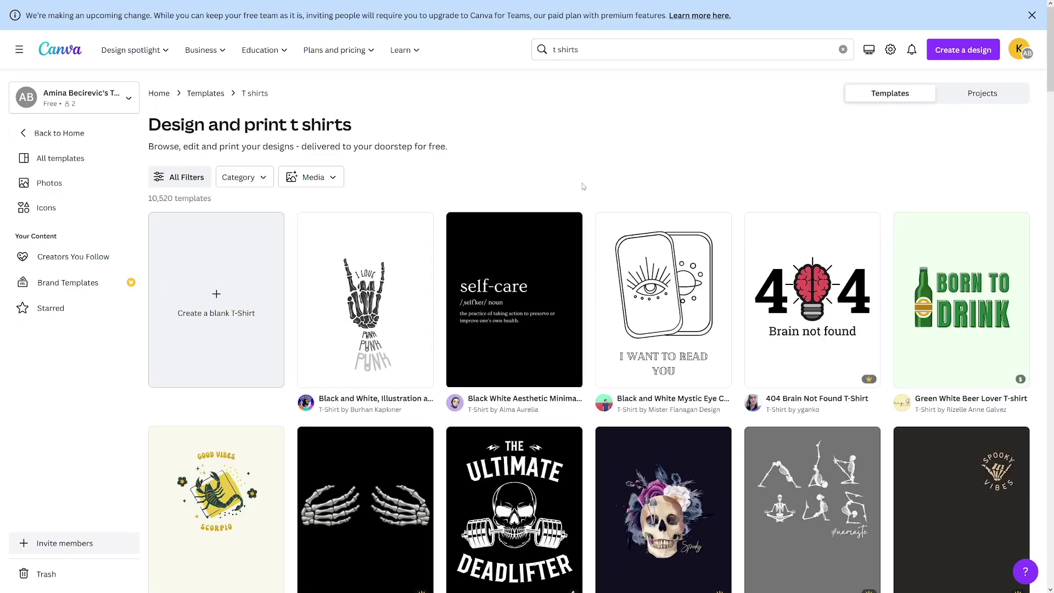
{"action": "scroll", "coordinate": [588, 187], "scroll_direction": "down", "scroll_amount": 3}
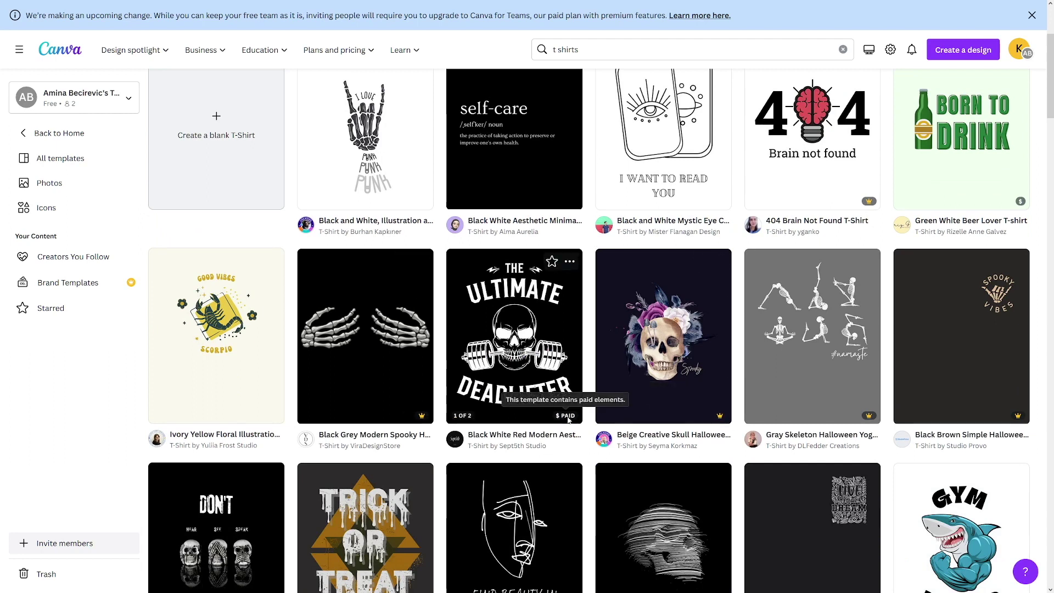
{"action": "scroll", "coordinate": [568, 419], "scroll_direction": "up", "scroll_amount": 2}
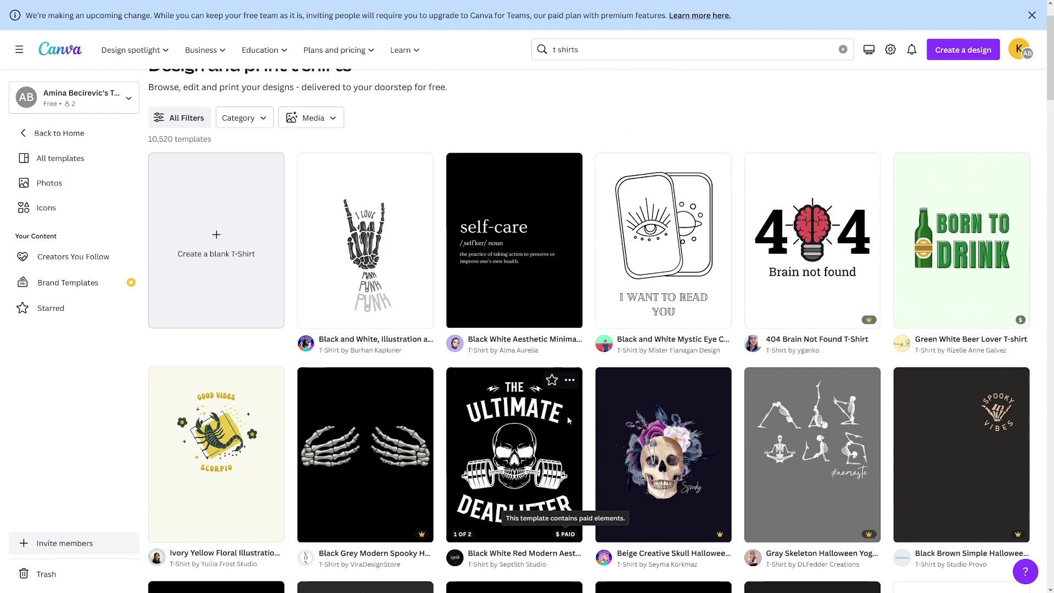
{"action": "scroll", "coordinate": [494, 247], "scroll_direction": "down", "scroll_amount": 7}
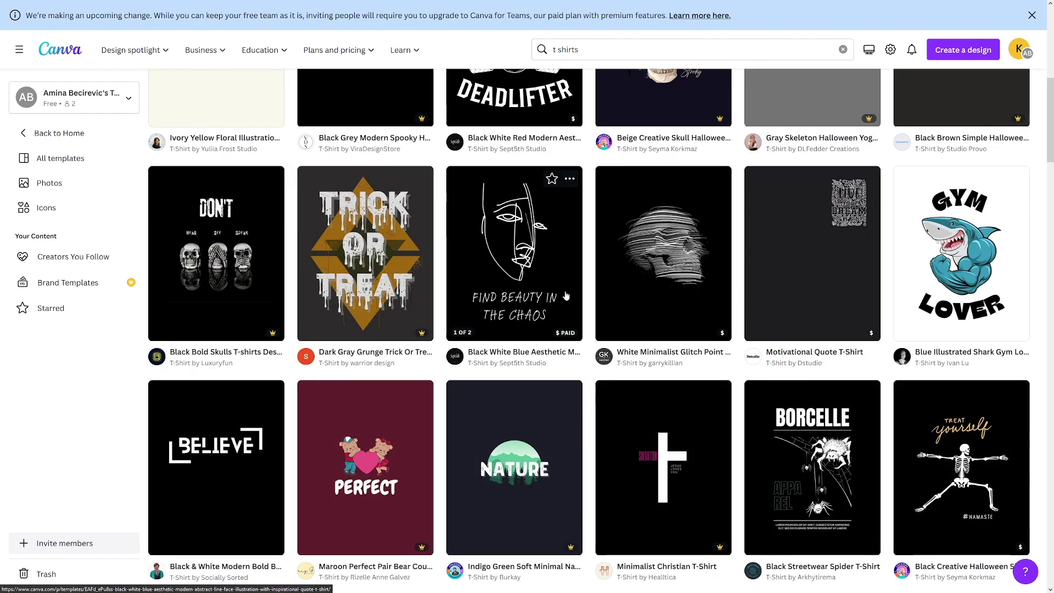
{"action": "scroll", "coordinate": [566, 296], "scroll_direction": "down", "scroll_amount": 2}
Step: Scroll Printify to the Make Money, Risk-Free heading and highlight it
{"action": "scroll", "coordinate": [595, 301], "scroll_direction": "down", "scroll_amount": 2}
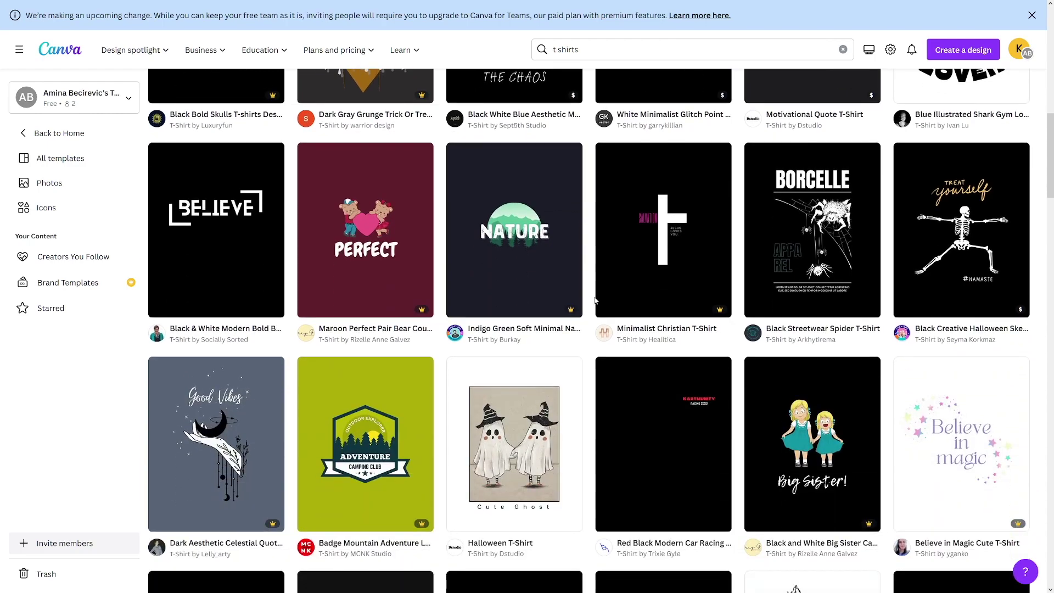
{"action": "scroll", "coordinate": [595, 300], "scroll_direction": "down", "scroll_amount": 10}
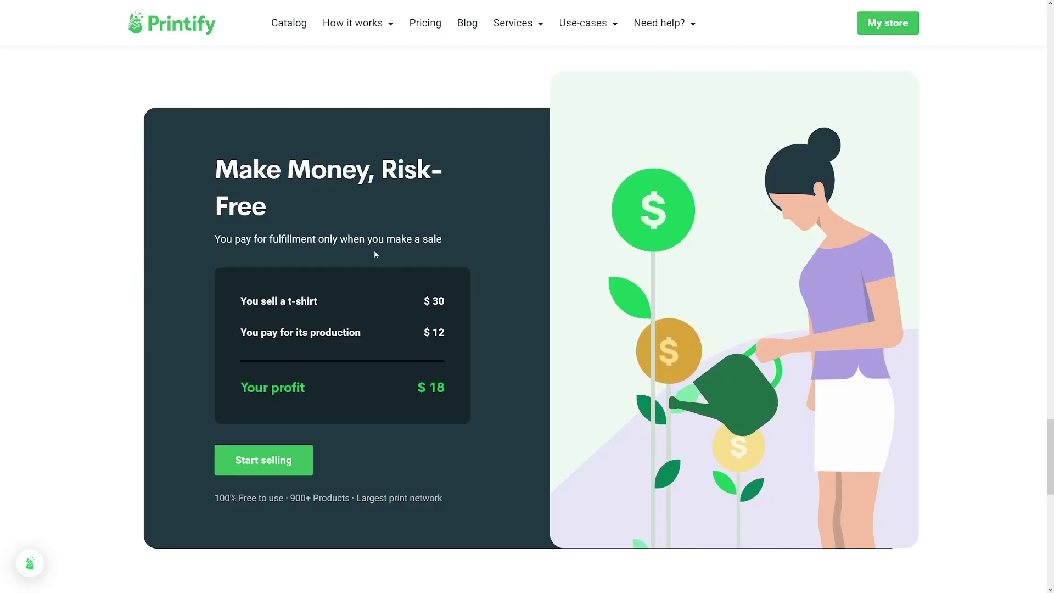
{"action": "left_click_drag", "start_coordinate": [215, 169], "coordinate": [278, 209]}
{"action": "left_click", "coordinate": [278, 208]}
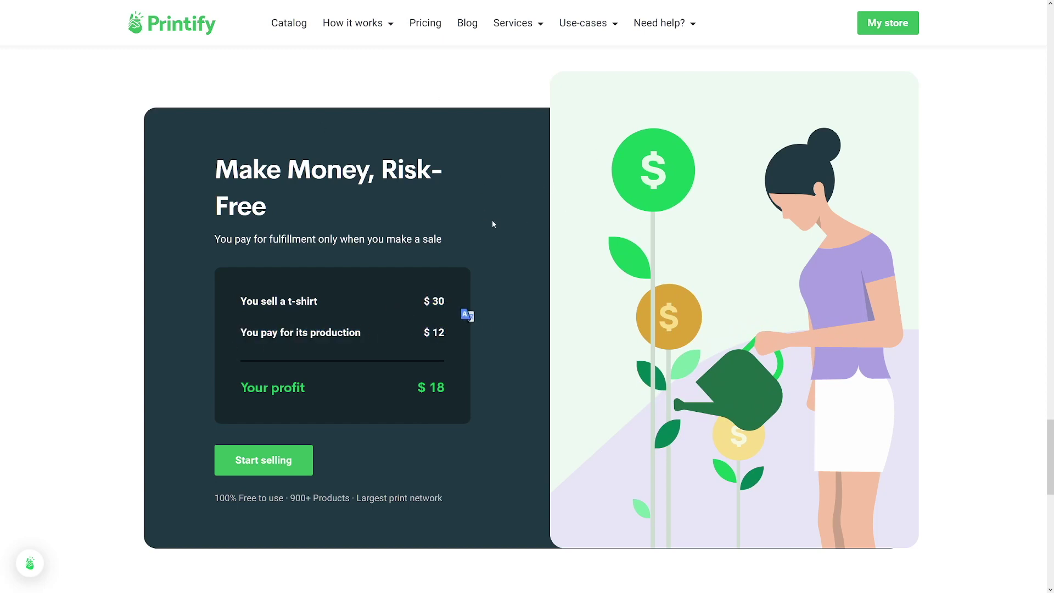
Step: Highlight Printify's $18 profit line and calculate 30 × 18 = 540
{"action": "left_click_drag", "start_coordinate": [240, 388], "coordinate": [315, 393]}
{"action": "left_click", "coordinate": [315, 393]}
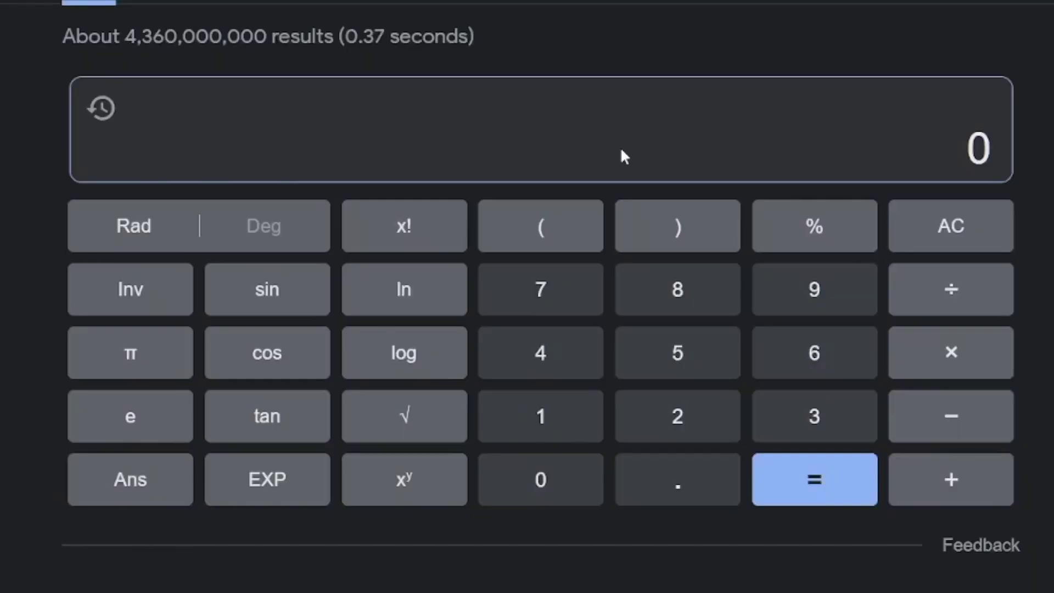
{"action": "type", "text": "30"}
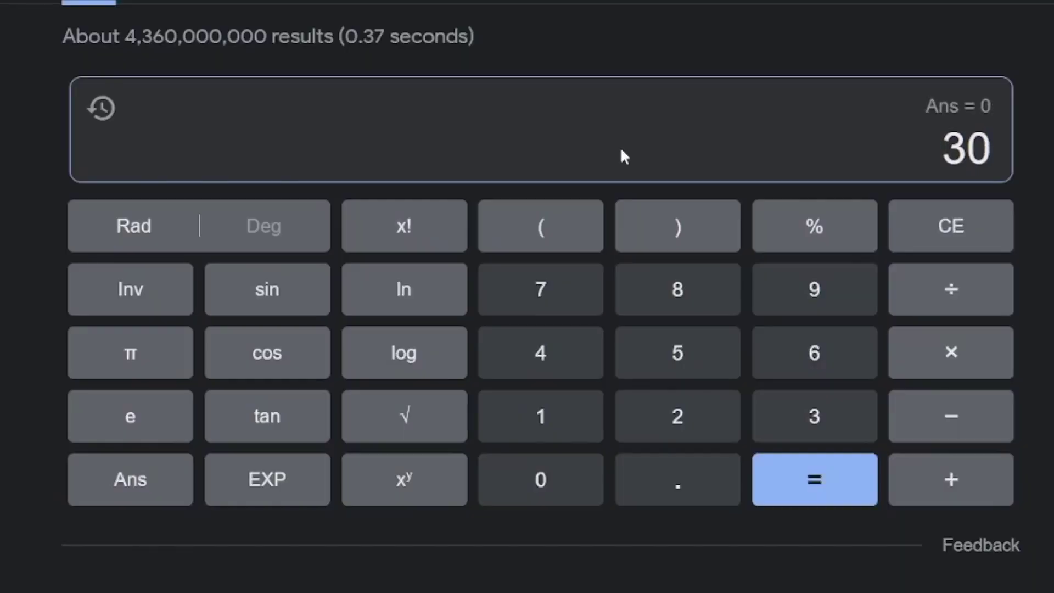
{"action": "type", "text": "*18"}
{"action": "key", "text": "Return"}
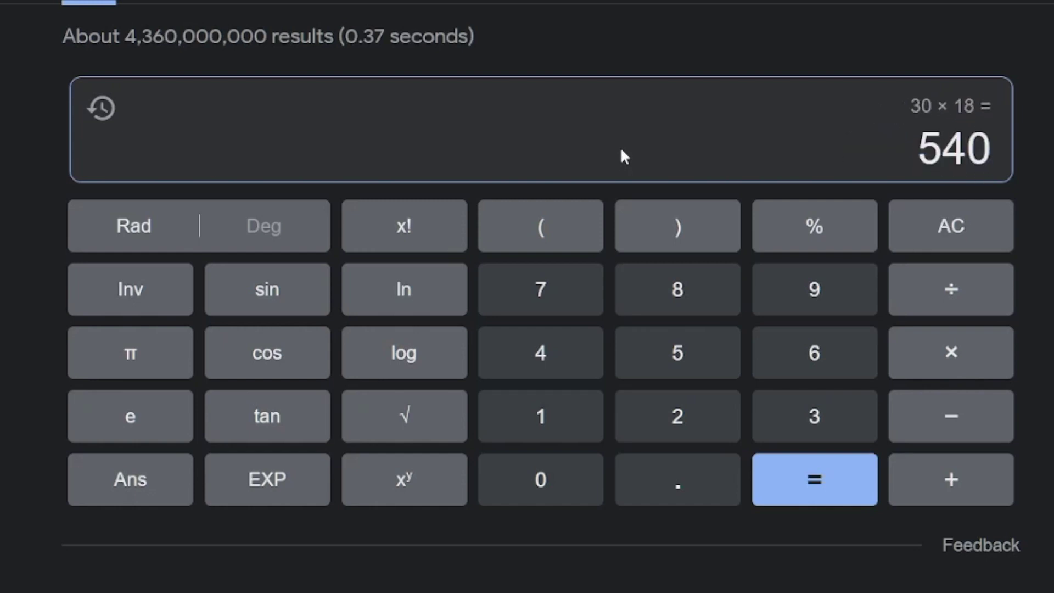